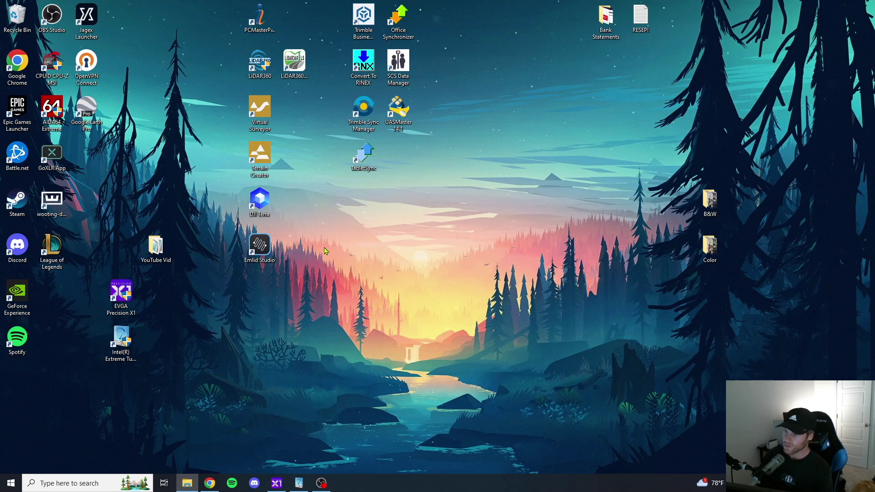
Step: Launch Terrain Creator and create a new project named 'yt vid'
{"action": "double_click", "coordinate": [258, 158]}
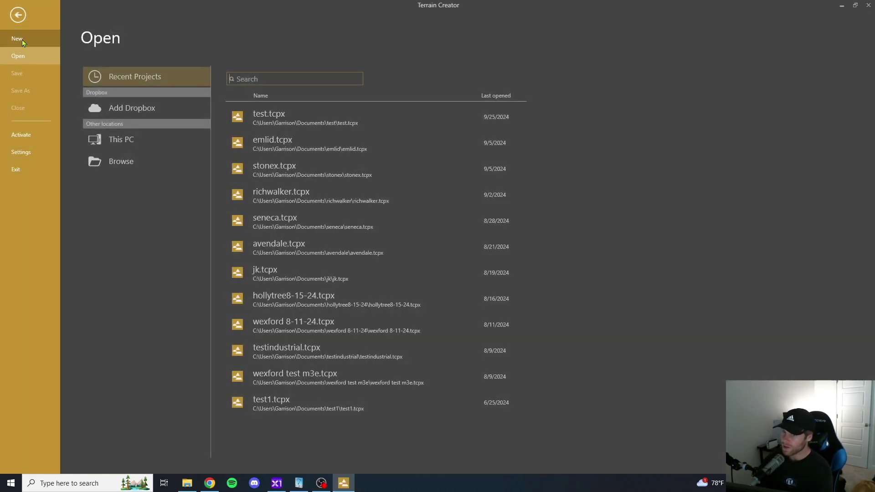
{"action": "left_click", "coordinate": [17, 39]}
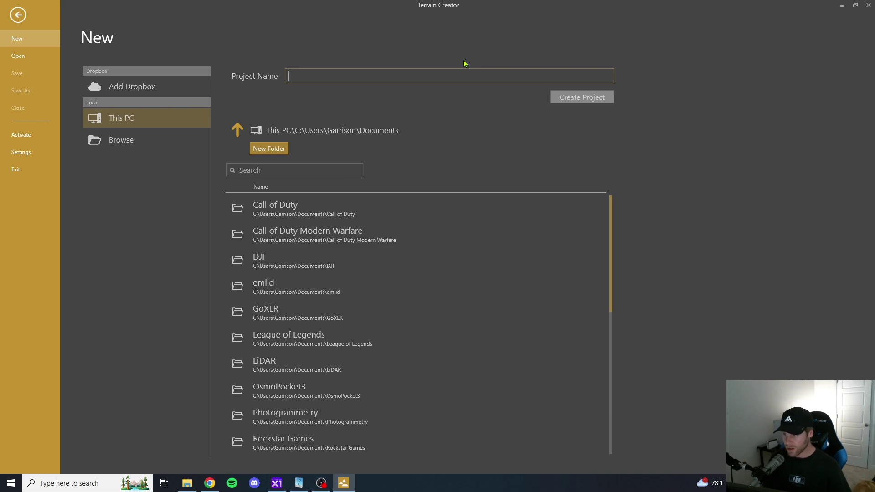
{"action": "type", "text": "yt bv"}
{"action": "key", "text": "BackSpace"}
{"action": "type", "text": "vid"}
{"action": "key", "text": "Return"}
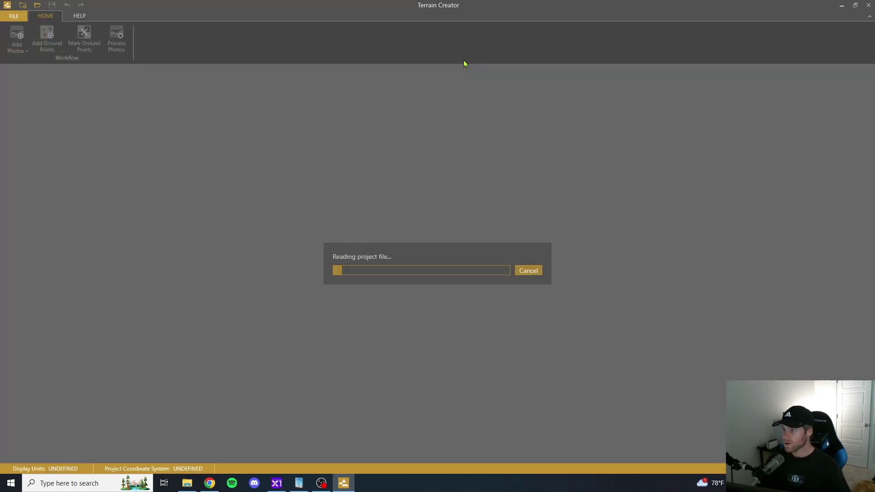
Step: Add all the drone photos from the M3E folder to the project
{"action": "left_click", "coordinate": [20, 54]}
{"action": "left_click", "coordinate": [37, 62]}
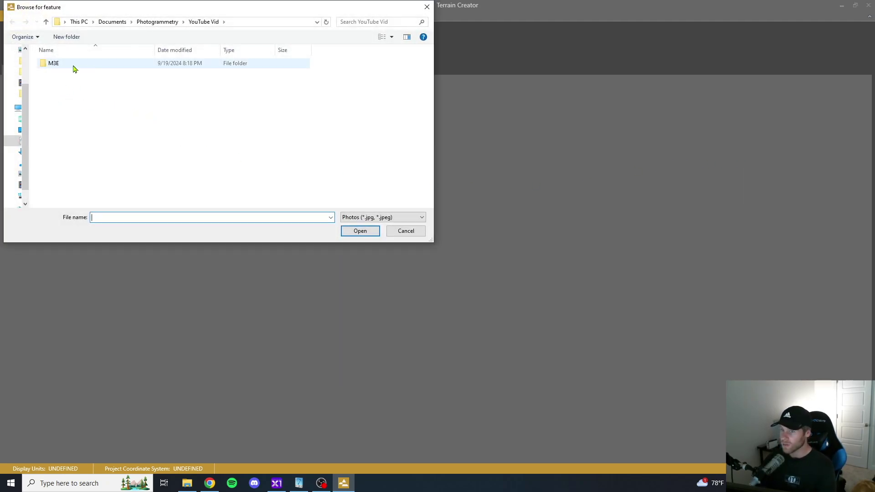
{"action": "double_click", "coordinate": [74, 66]}
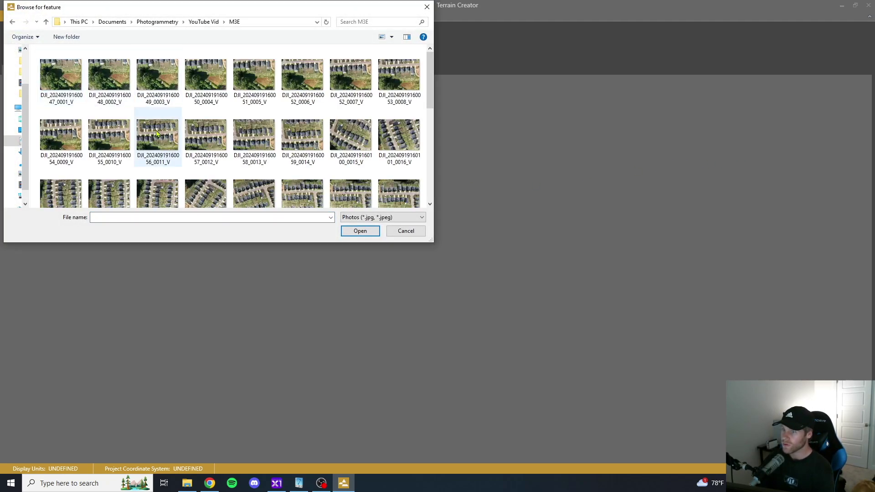
{"action": "left_click", "coordinate": [157, 137]}
{"action": "key", "text": "ctrl+a"}
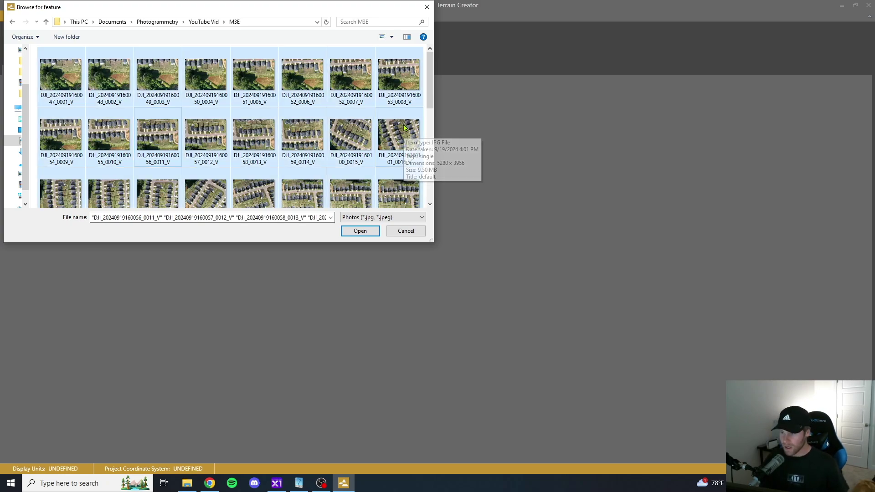
{"action": "key", "text": "Return"}
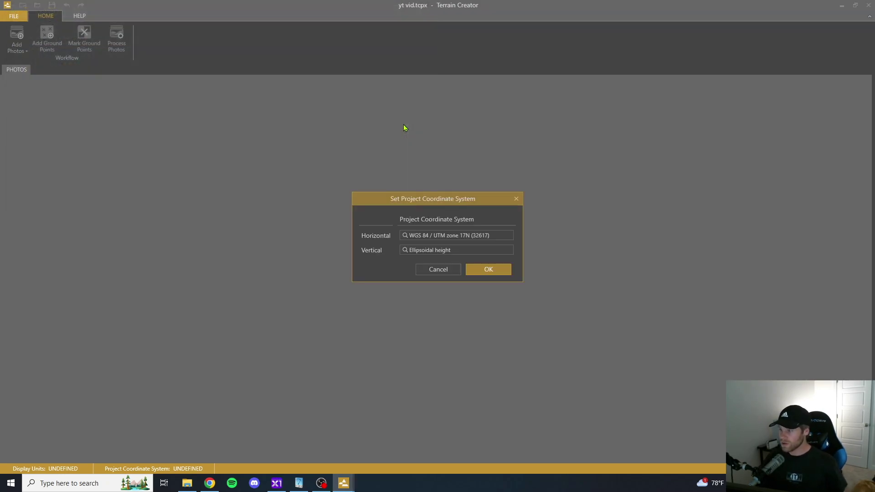
Step: Set the horizontal coordinate system to EPSG 6570, NAD83(2011) / South Carolina (ft)
{"action": "left_click", "coordinate": [440, 237]}
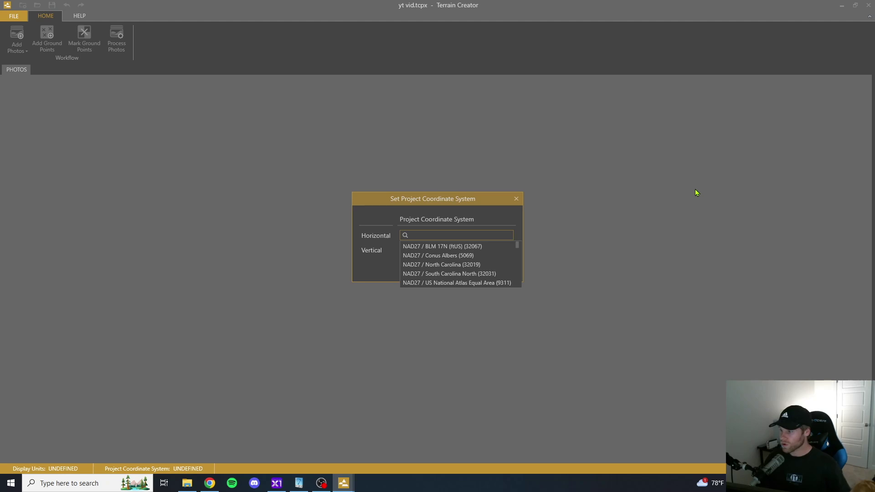
{"action": "type", "text": "6570"}
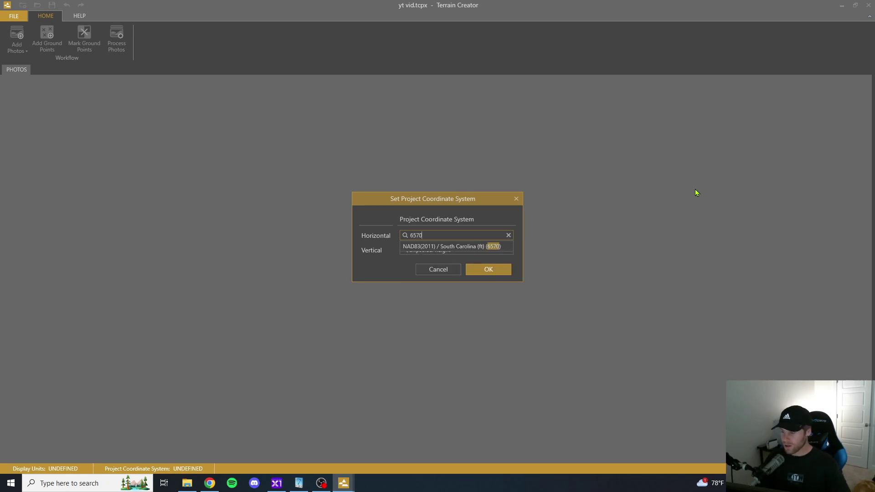
{"action": "left_click", "coordinate": [495, 246]}
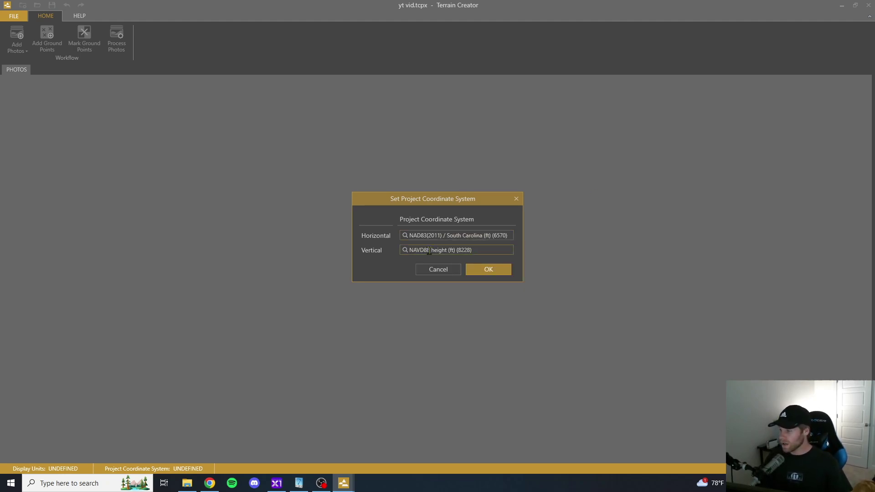
{"action": "left_click", "coordinate": [488, 272]}
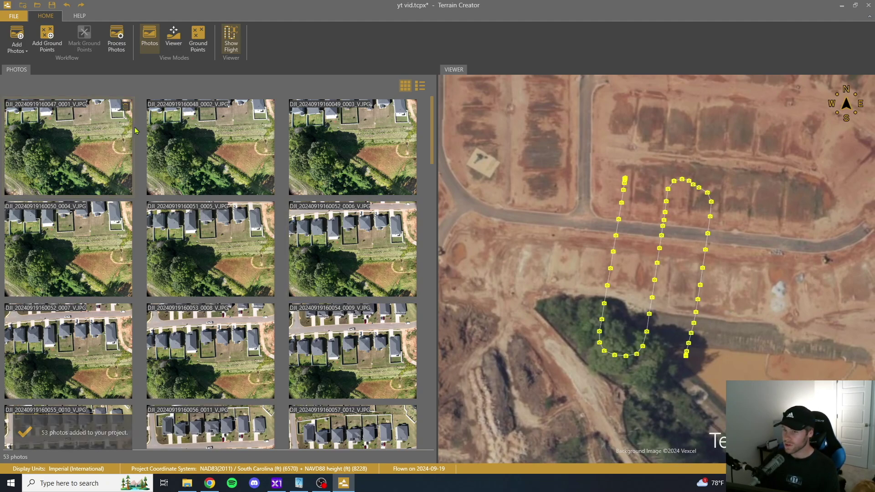
Step: Import the four ground control points from control.csv in the YouTube Vid folder
{"action": "left_click", "coordinate": [47, 46]}
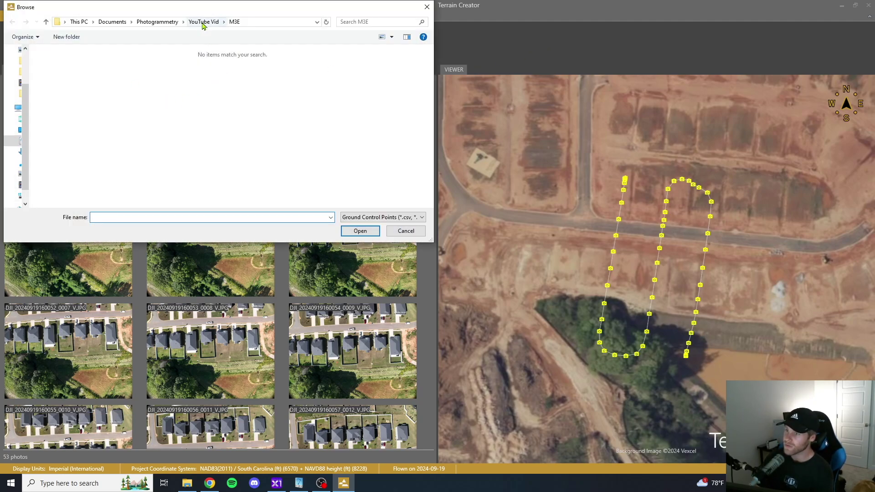
{"action": "left_click", "coordinate": [203, 23]}
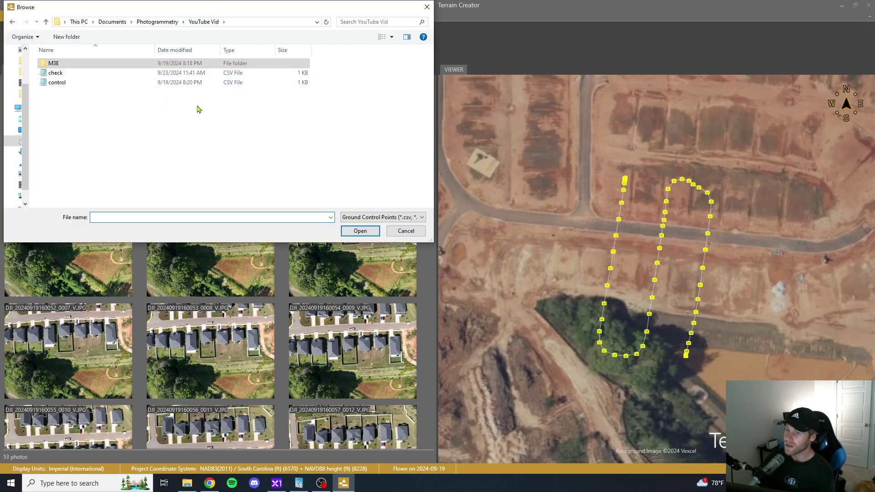
{"action": "left_click", "coordinate": [63, 86]}
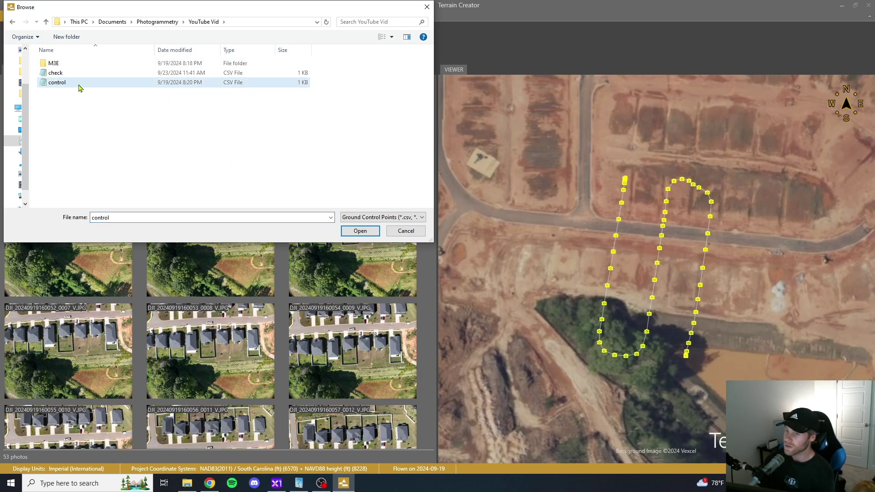
{"action": "left_click", "coordinate": [360, 231]}
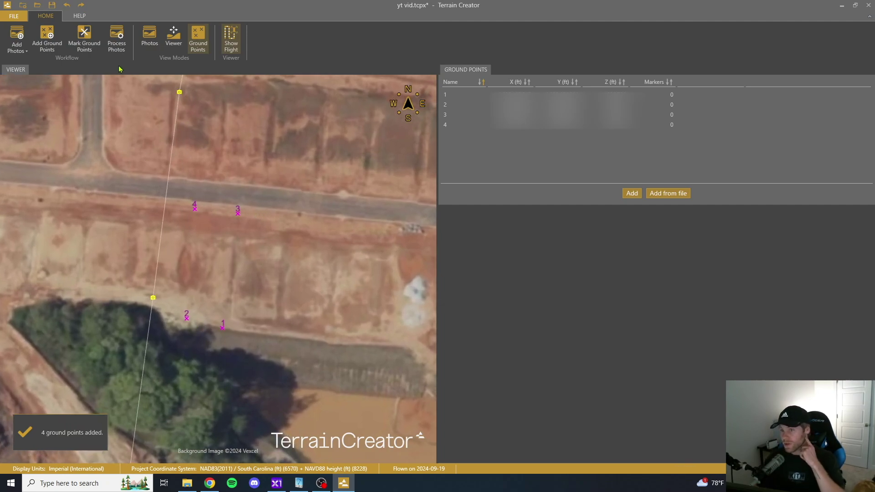
Step: Start ground-point marking and zoom in on point 1's checkerboard target in the first photo
{"action": "left_click", "coordinate": [91, 50]}
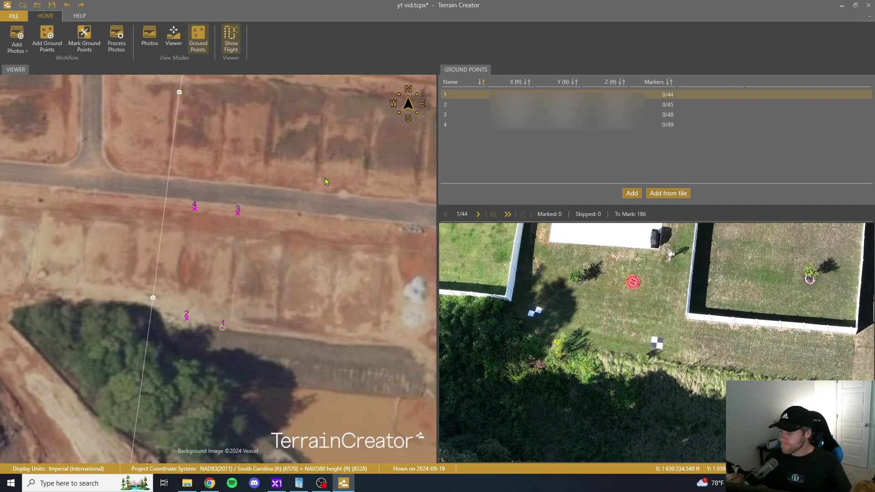
{"action": "scroll", "coordinate": [185, 282], "scroll_direction": "up", "scroll_amount": 3}
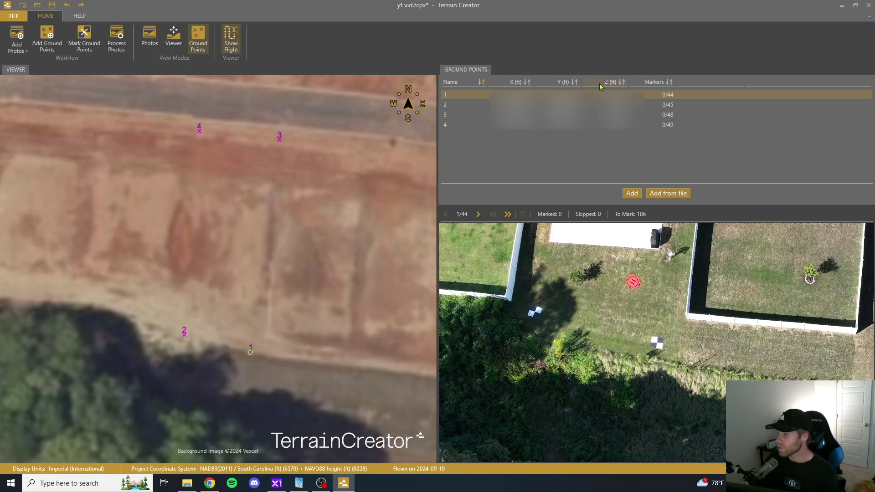
{"action": "mouse_move", "coordinate": [702, 96]}
{"action": "scroll", "coordinate": [634, 287], "scroll_direction": "up", "scroll_amount": 3}
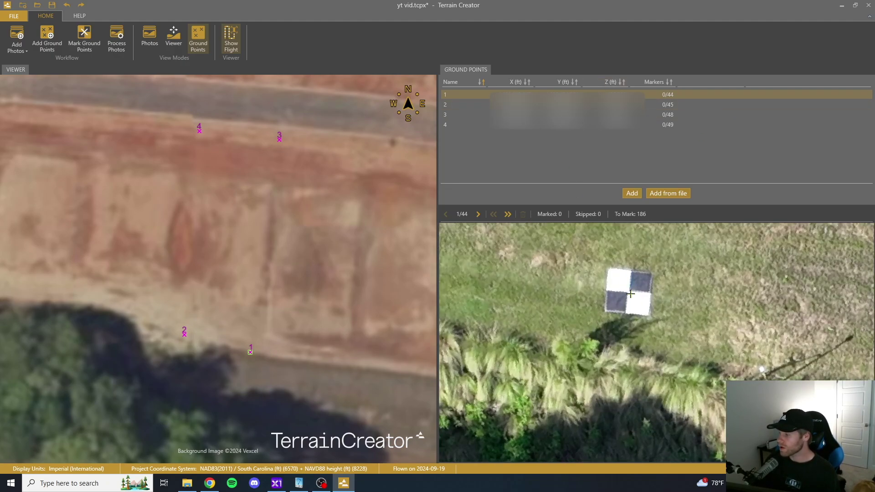
Step: Mark the target centres for ground points 1 through 4 in the first photos
{"action": "scroll", "coordinate": [632, 289], "scroll_direction": "up", "scroll_amount": 2}
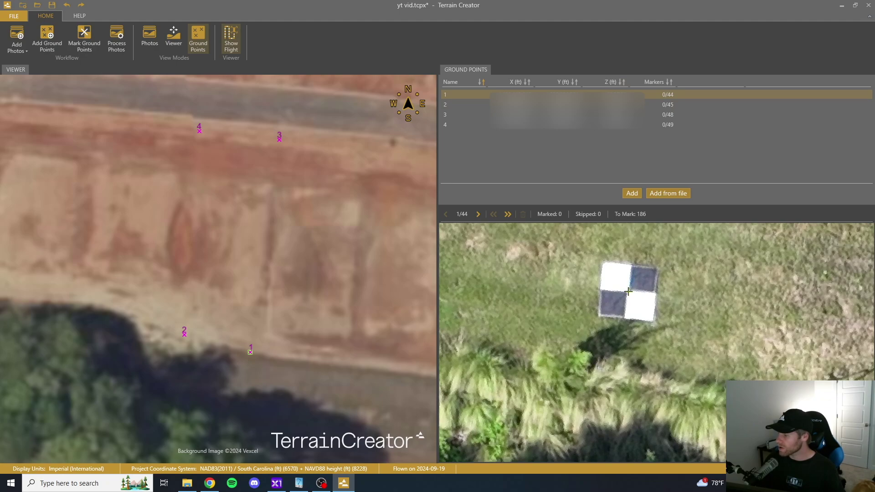
{"action": "left_click", "coordinate": [628, 292]}
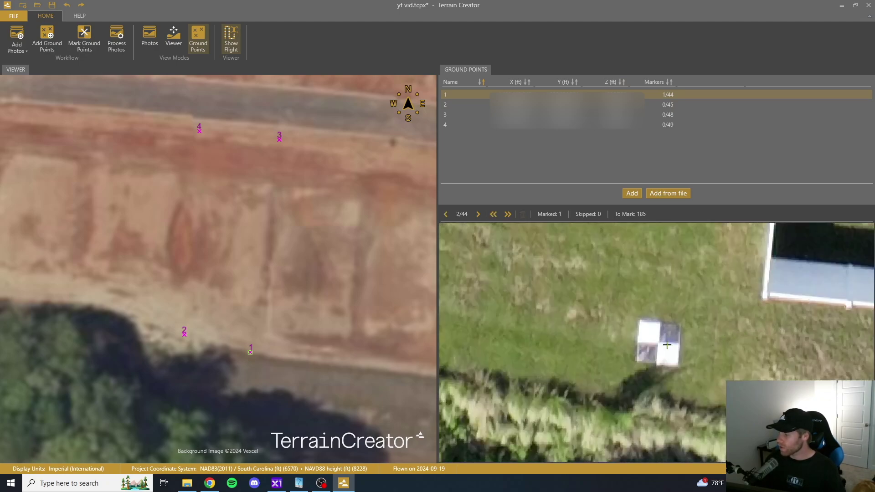
{"action": "scroll", "coordinate": [663, 345], "scroll_direction": "up", "scroll_amount": 2}
{"action": "left_click", "coordinate": [656, 342]}
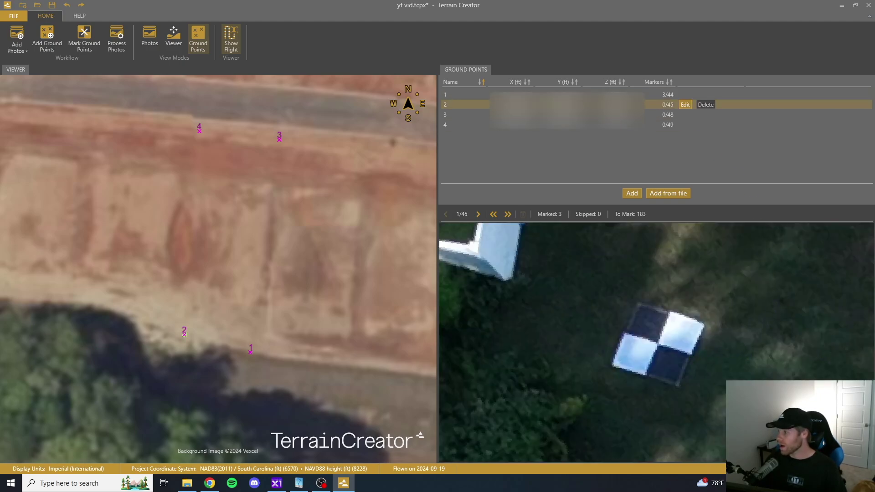
{"action": "left_click", "coordinate": [657, 343]}
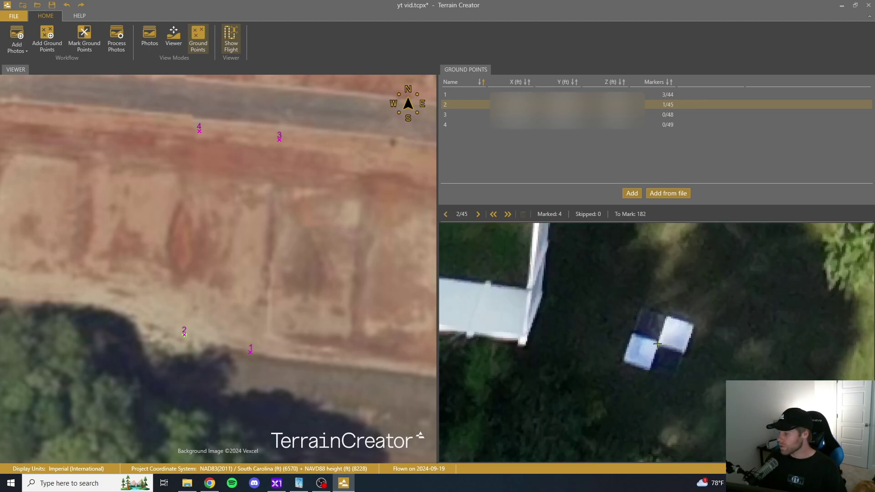
{"action": "left_click", "coordinate": [658, 343]}
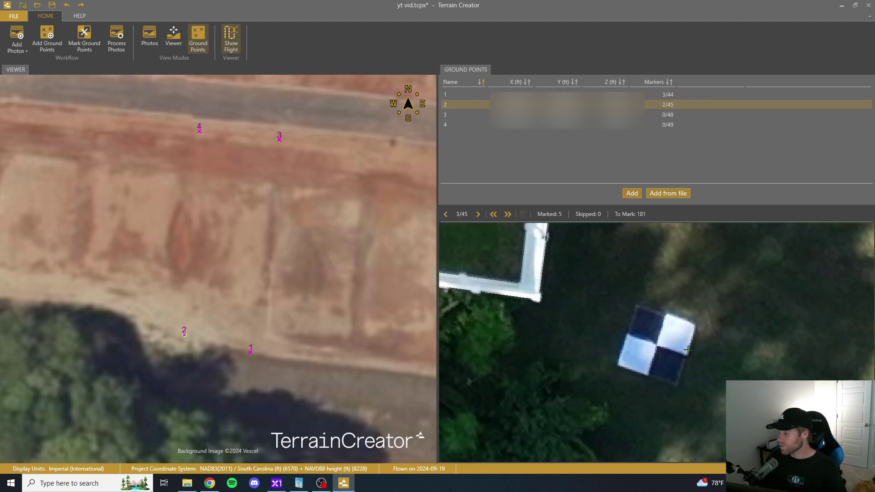
{"action": "left_click", "coordinate": [658, 345]}
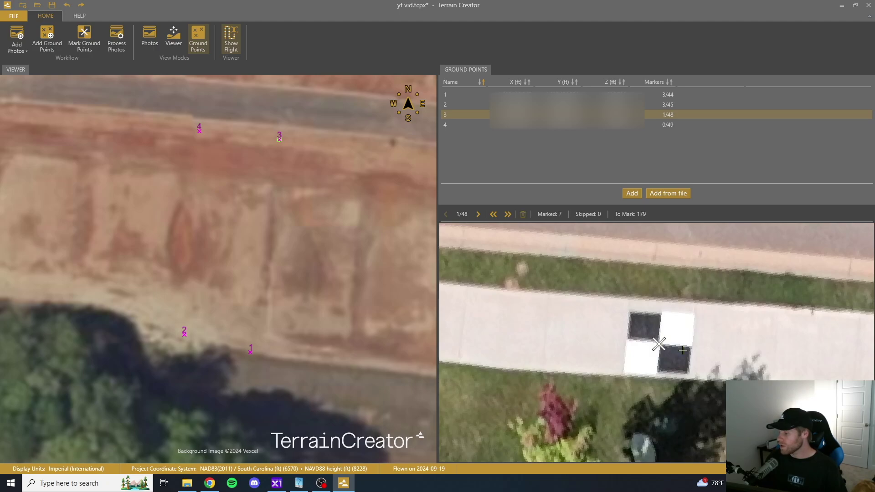
{"action": "left_click", "coordinate": [660, 343]}
{"action": "left_click", "coordinate": [659, 344]}
{"action": "left_click", "coordinate": [659, 342]}
{"action": "left_click", "coordinate": [659, 342]}
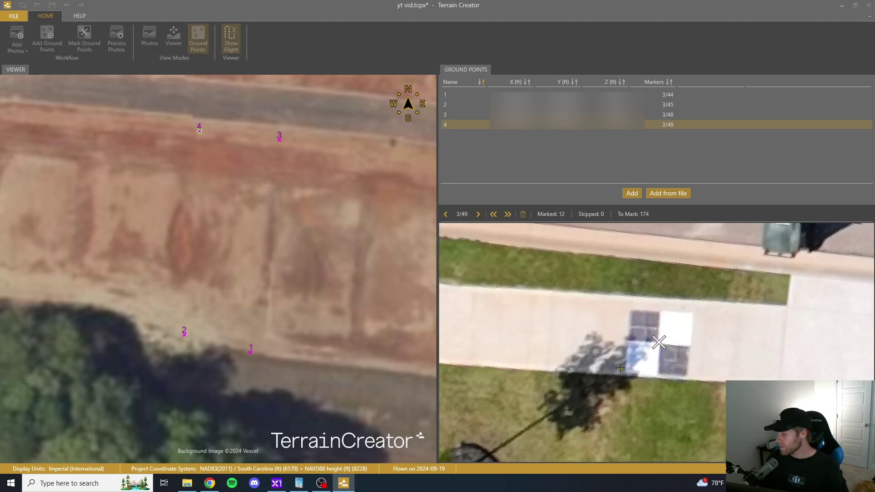
Step: Mark more target centres for points 1 to 4 until each has six markers
{"action": "left_click", "coordinate": [656, 342]}
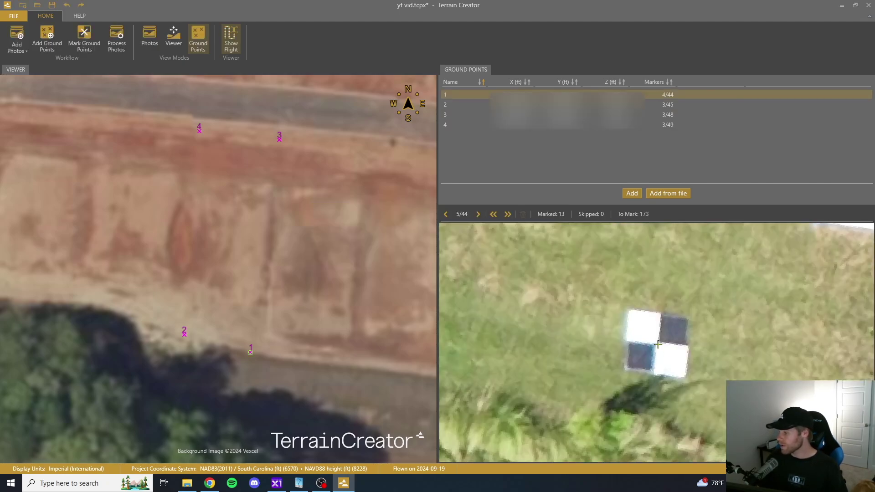
{"action": "left_click", "coordinate": [659, 343]}
{"action": "left_click", "coordinate": [656, 343]}
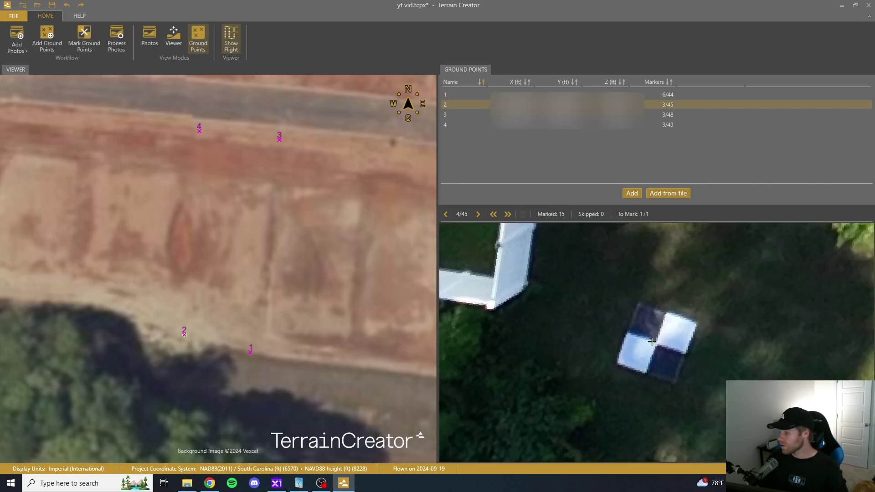
{"action": "left_click", "coordinate": [657, 344]}
{"action": "left_click", "coordinate": [657, 344]}
{"action": "left_click", "coordinate": [657, 343]}
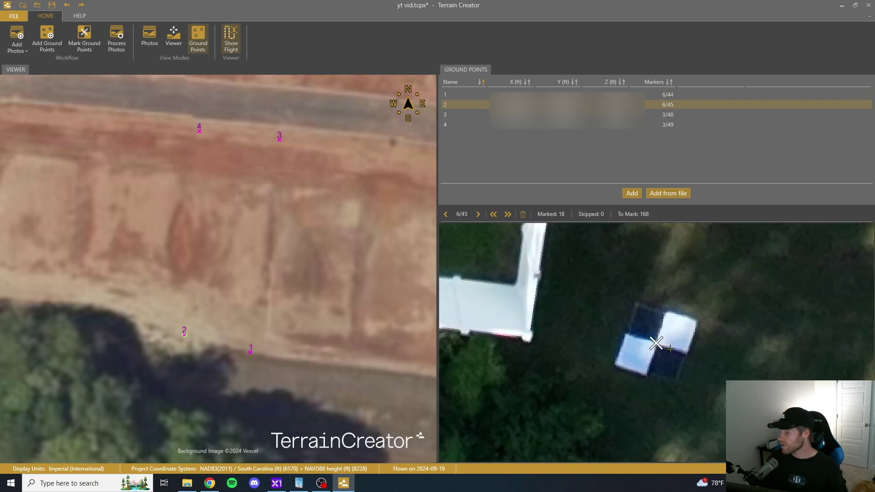
{"action": "left_click", "coordinate": [658, 342]}
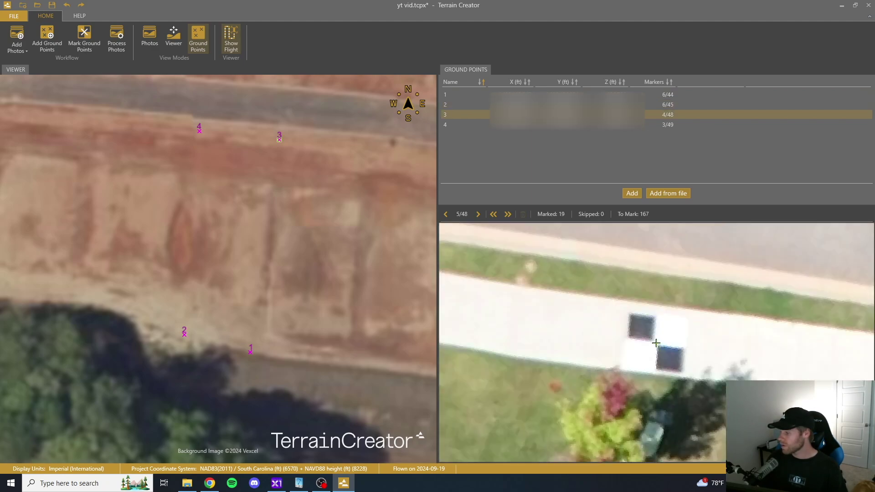
{"action": "left_click", "coordinate": [657, 343]}
{"action": "left_click", "coordinate": [659, 350]}
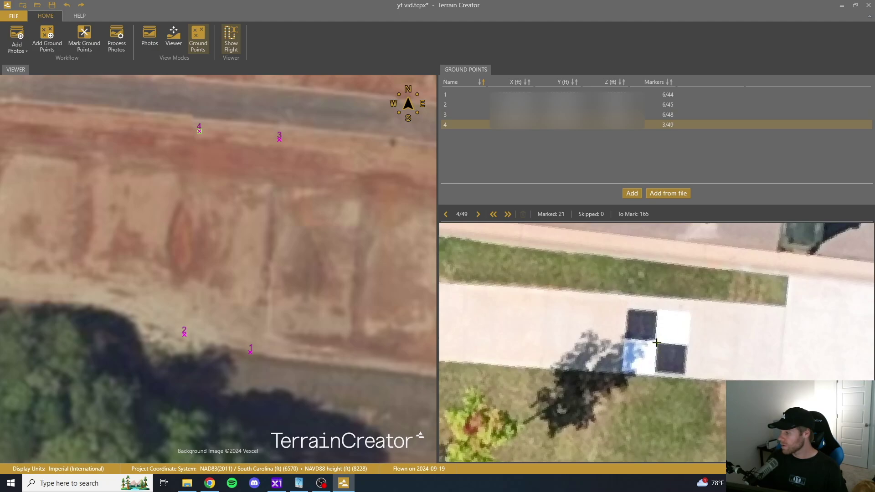
{"action": "left_click", "coordinate": [656, 343]}
{"action": "left_click", "coordinate": [656, 345]}
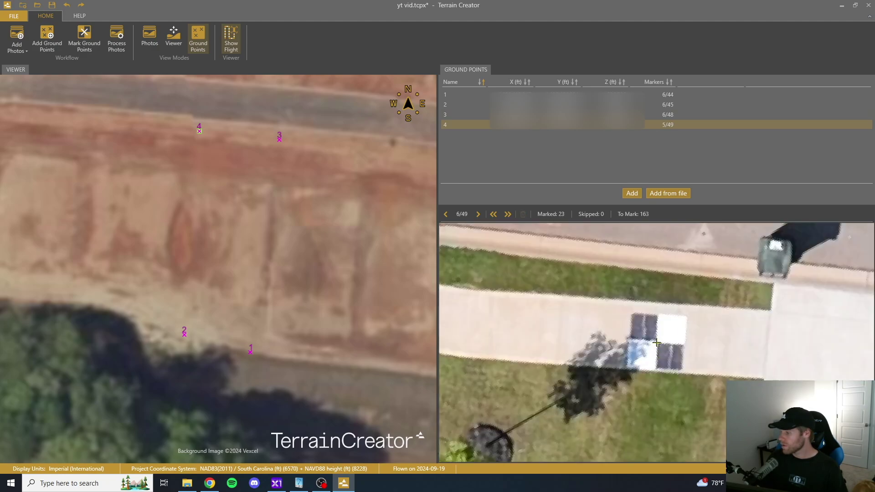
{"action": "left_click", "coordinate": [658, 343]}
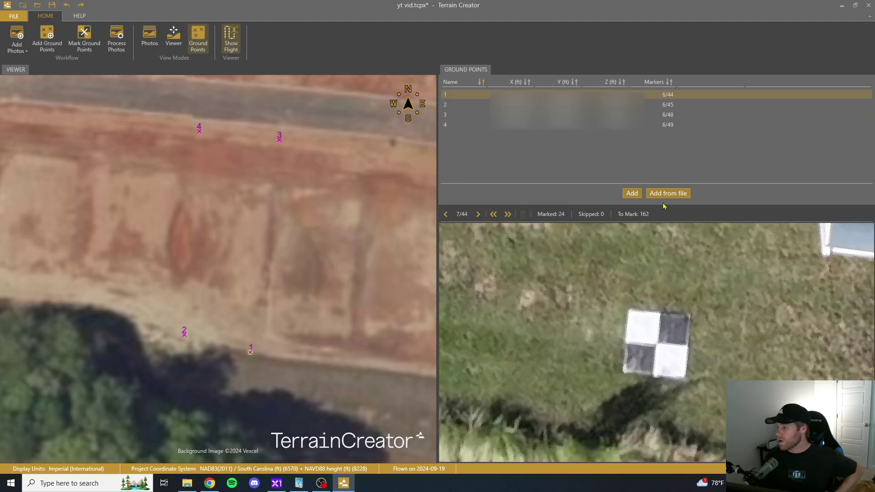
Step: Review ground point 3's photos and start processing the photos
{"action": "scroll", "coordinate": [228, 295], "scroll_direction": "down", "scroll_amount": 5}
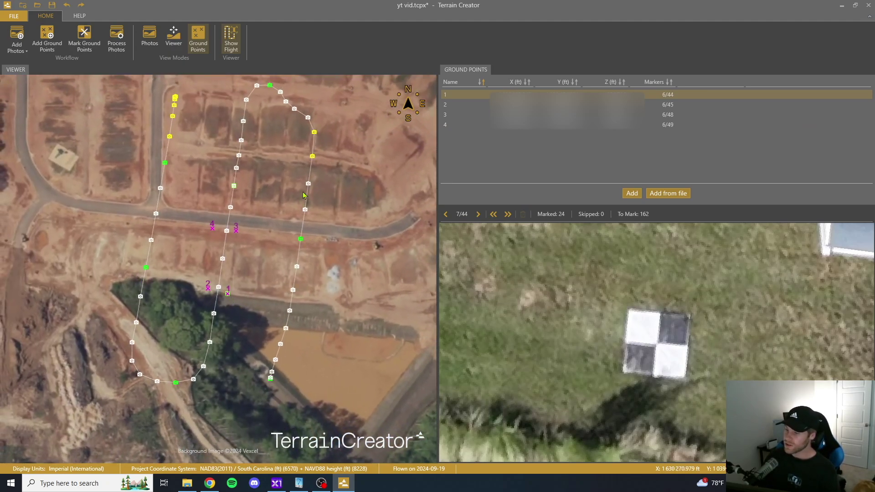
{"action": "left_click", "coordinate": [238, 232]}
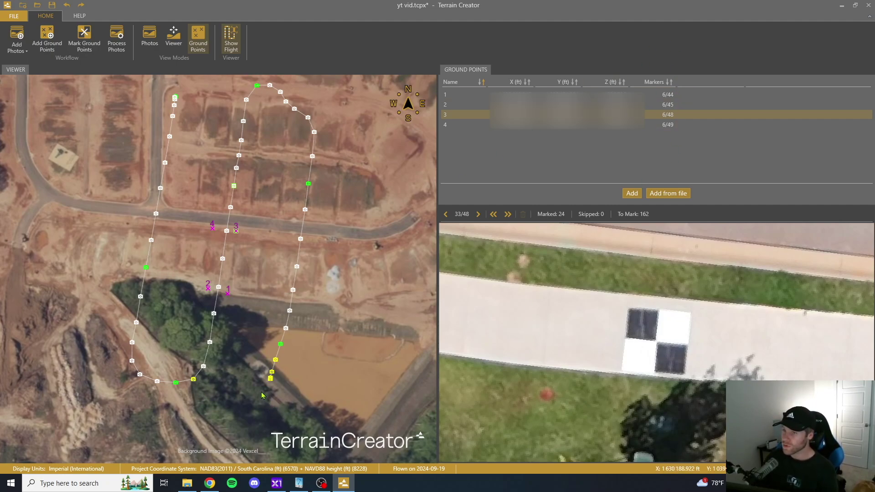
{"action": "left_click", "coordinate": [117, 38]}
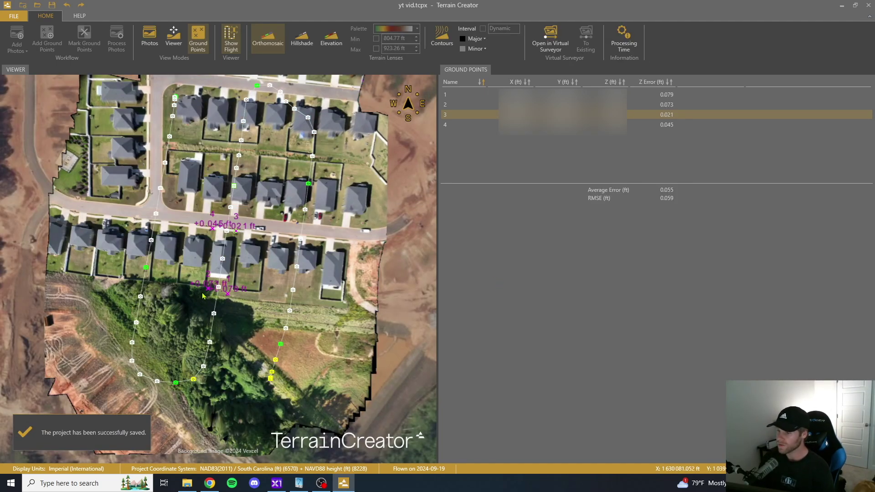
Step: Zoom around the orthomosaic to inspect the ground-point error labels
{"action": "scroll", "coordinate": [203, 296], "scroll_direction": "up", "scroll_amount": 5}
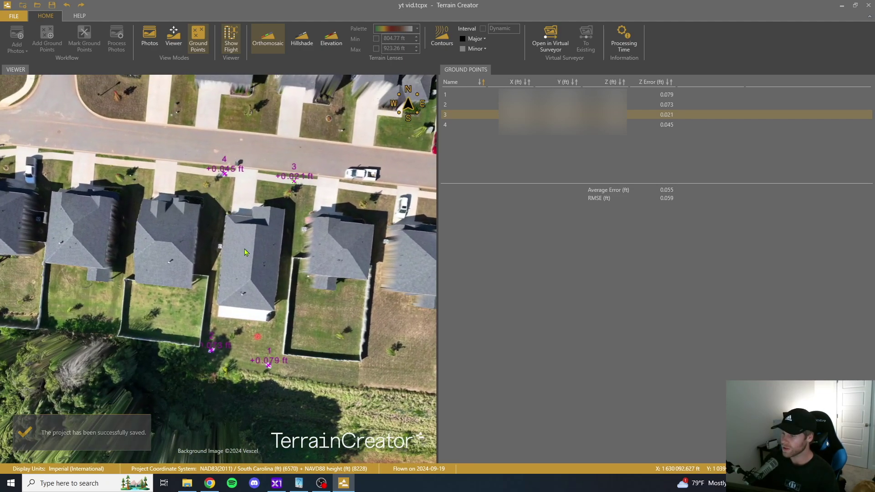
{"action": "scroll", "coordinate": [245, 252], "scroll_direction": "up", "scroll_amount": 3}
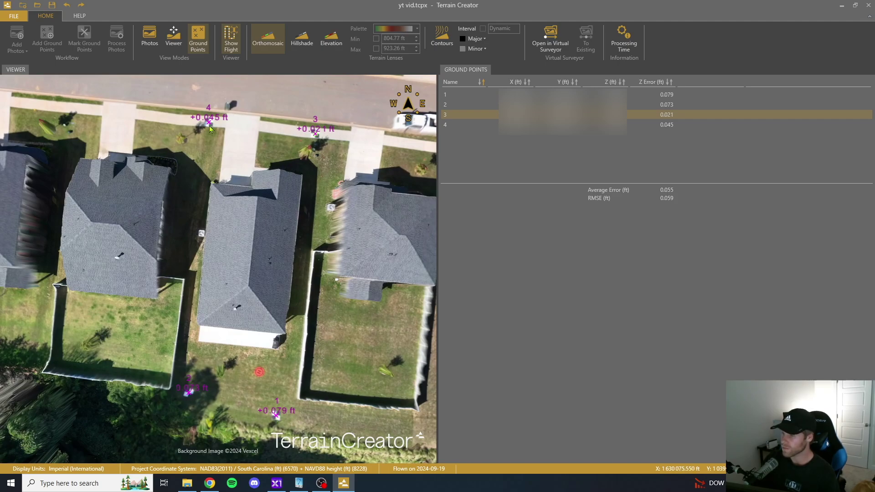
{"action": "scroll", "coordinate": [266, 413], "scroll_direction": "up", "scroll_amount": 1}
{"action": "scroll", "coordinate": [191, 366], "scroll_direction": "up", "scroll_amount": 3}
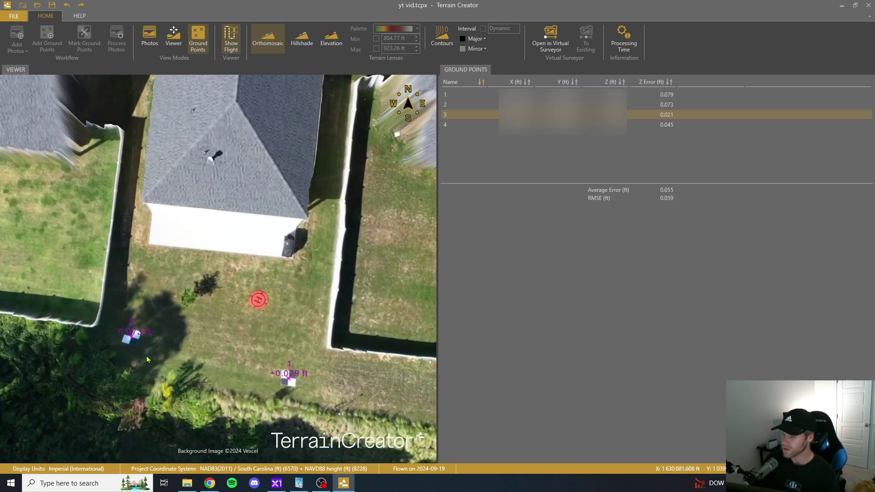
{"action": "scroll", "coordinate": [155, 377], "scroll_direction": "down", "scroll_amount": 3}
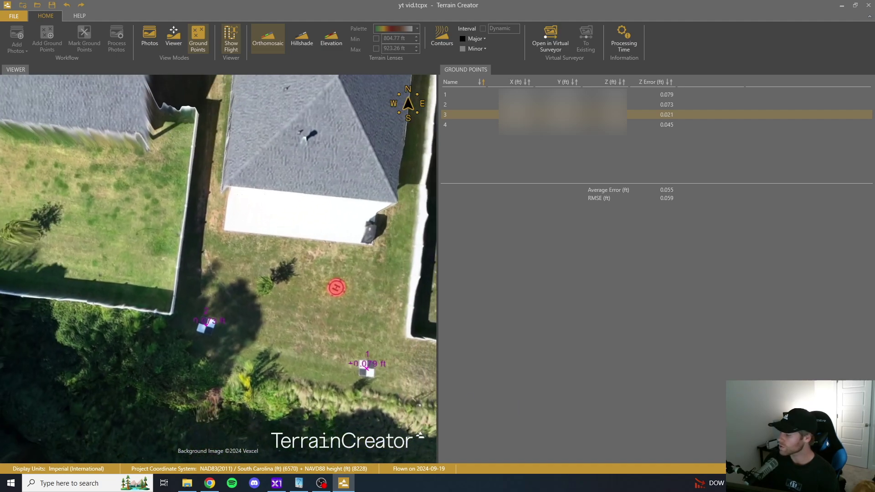
{"action": "scroll", "coordinate": [155, 378], "scroll_direction": "up", "scroll_amount": 2}
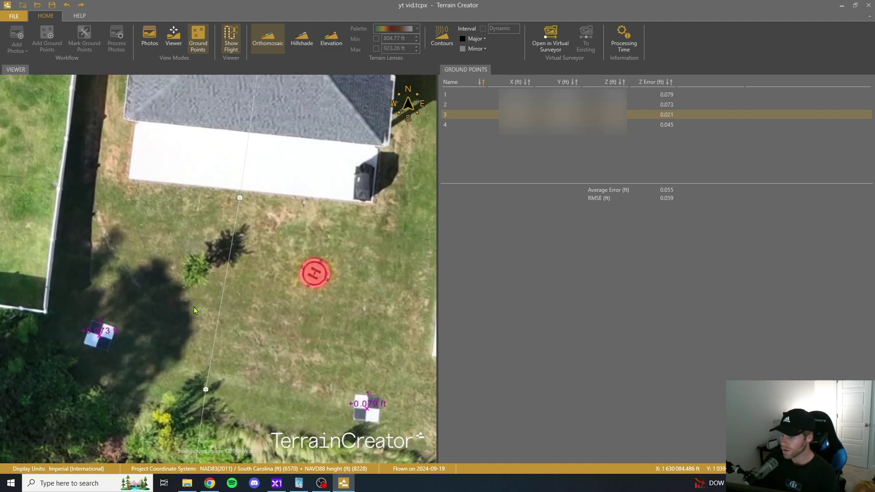
{"action": "scroll", "coordinate": [251, 356], "scroll_direction": "down", "scroll_amount": 1}
{"action": "scroll", "coordinate": [299, 341], "scroll_direction": "up", "scroll_amount": 3}
{"action": "scroll", "coordinate": [299, 341], "scroll_direction": "down", "scroll_amount": 3}
Step: Inspect points 3 and 4 along the street, then open the project in Virtual Surveyor
{"action": "left_click_drag", "start_coordinate": [164, 177], "coordinate": [166, 132]}
{"action": "scroll", "coordinate": [158, 285], "scroll_direction": "up", "scroll_amount": 1}
{"action": "scroll", "coordinate": [159, 218], "scroll_direction": "down", "scroll_amount": 1}
{"action": "left_click_drag", "start_coordinate": [262, 260], "coordinate": [263, 266]}
{"action": "scroll", "coordinate": [274, 105], "scroll_direction": "down", "scroll_amount": 2}
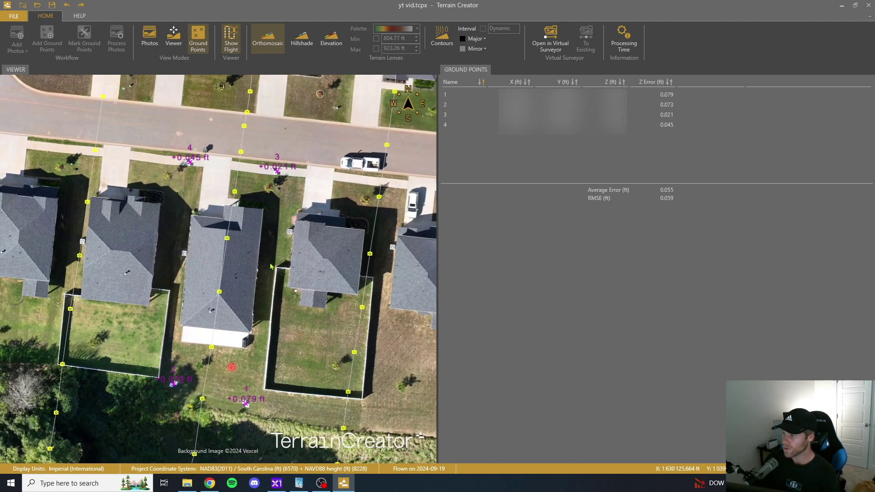
{"action": "left_click_drag", "start_coordinate": [287, 98], "coordinate": [290, 117]}
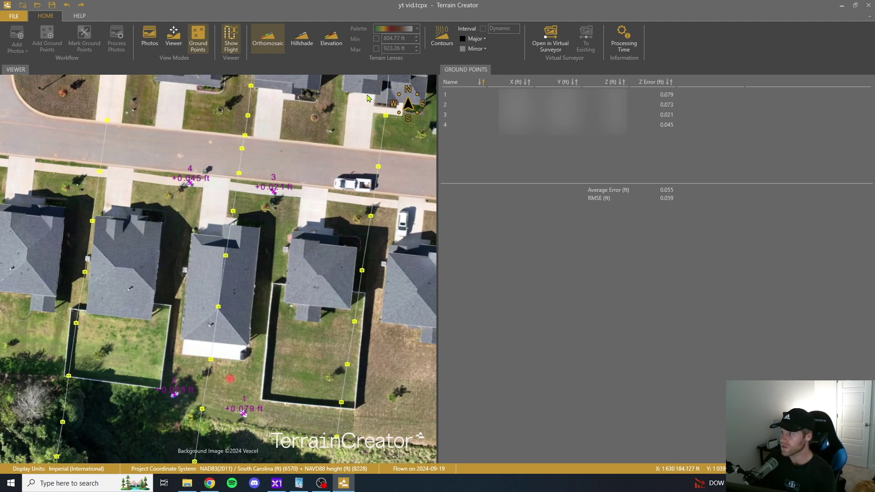
{"action": "left_click", "coordinate": [560, 36]}
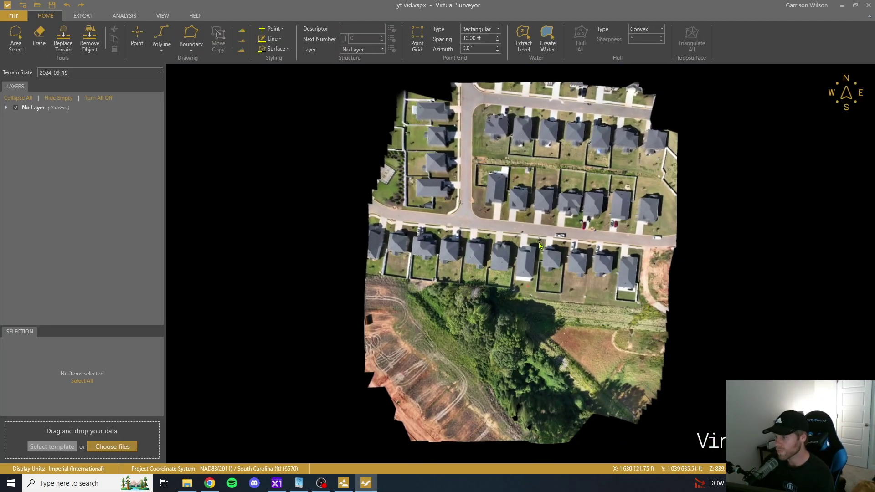
Step: Load the check points CSV from File Explorer into the Virtual Surveyor project
{"action": "scroll", "coordinate": [528, 275], "scroll_direction": "up", "scroll_amount": 5}
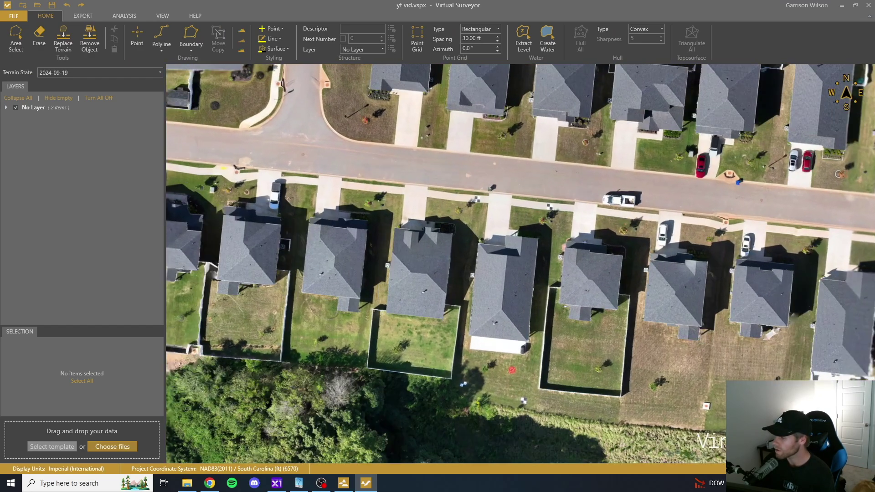
{"action": "scroll", "coordinate": [501, 333], "scroll_direction": "down", "scroll_amount": 2}
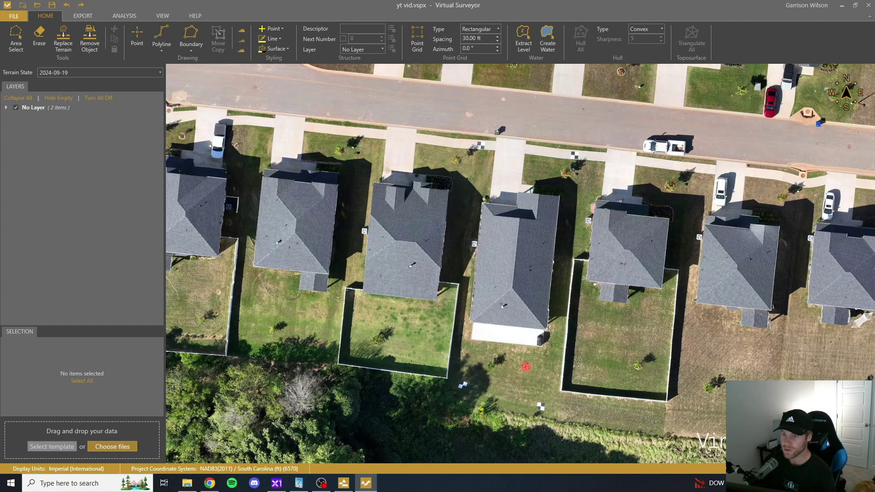
{"action": "left_click", "coordinate": [187, 484]}
{"action": "left_click_drag", "start_coordinate": [479, 140], "coordinate": [465, 142]}
{"action": "left_click", "coordinate": [419, 202]}
{"action": "left_click_drag", "start_coordinate": [420, 203], "coordinate": [64, 434]}
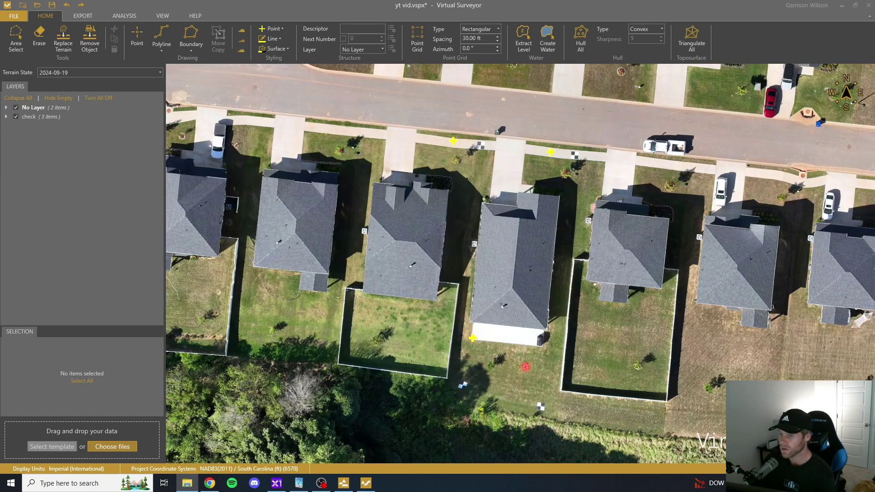
Step: Expand the check layer to list points 5, 7 and 8 and view them on the street
{"action": "left_click", "coordinate": [6, 117]}
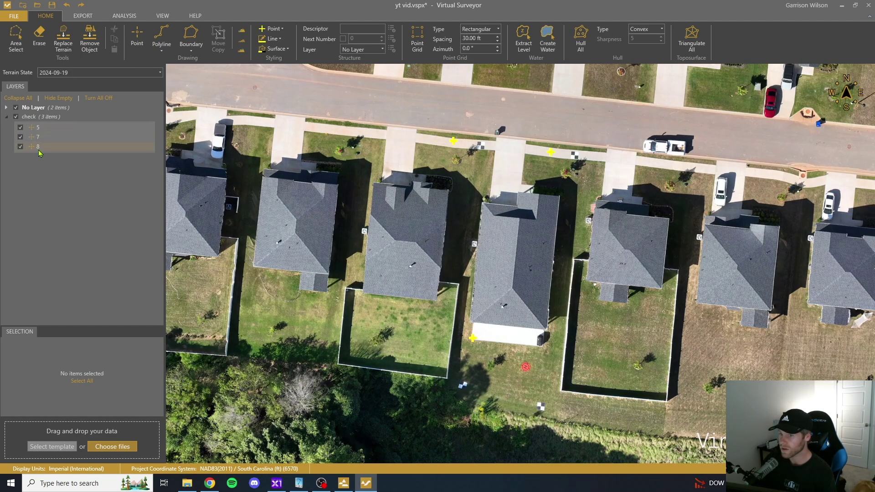
{"action": "scroll", "coordinate": [501, 378], "scroll_direction": "up", "scroll_amount": 3}
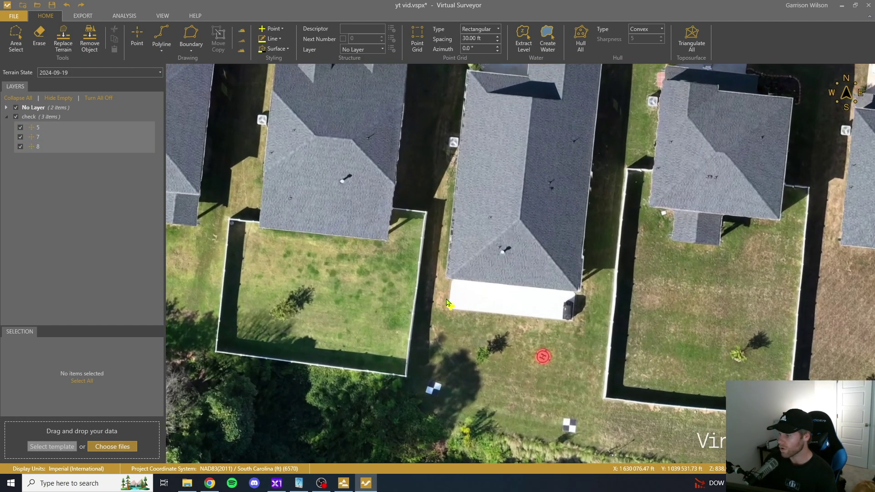
{"action": "left_click_drag", "start_coordinate": [510, 137], "coordinate": [517, 255]}
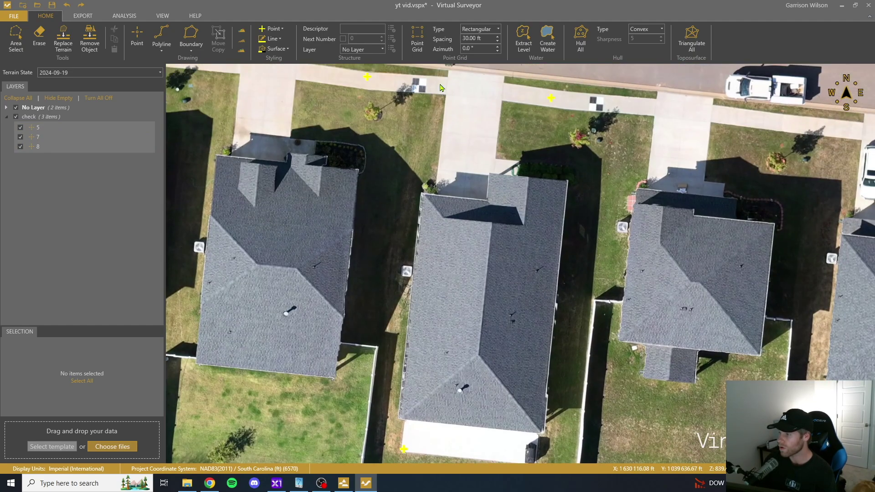
{"action": "scroll", "coordinate": [517, 248], "scroll_direction": "down", "scroll_amount": 1}
{"action": "scroll", "coordinate": [517, 248], "scroll_direction": "down", "scroll_amount": 1}
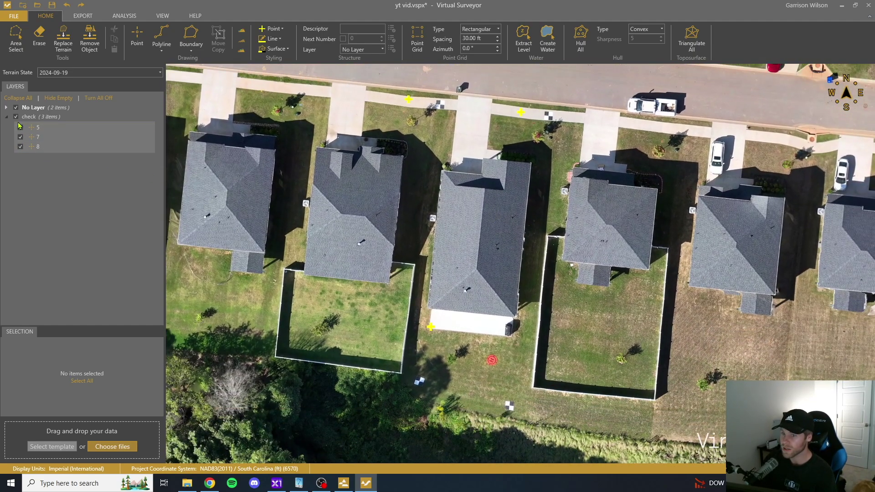
Step: Compute check point statistics for the yt vid.ei layer, showing a -0.03 ft average error
{"action": "left_click", "coordinate": [6, 108]}
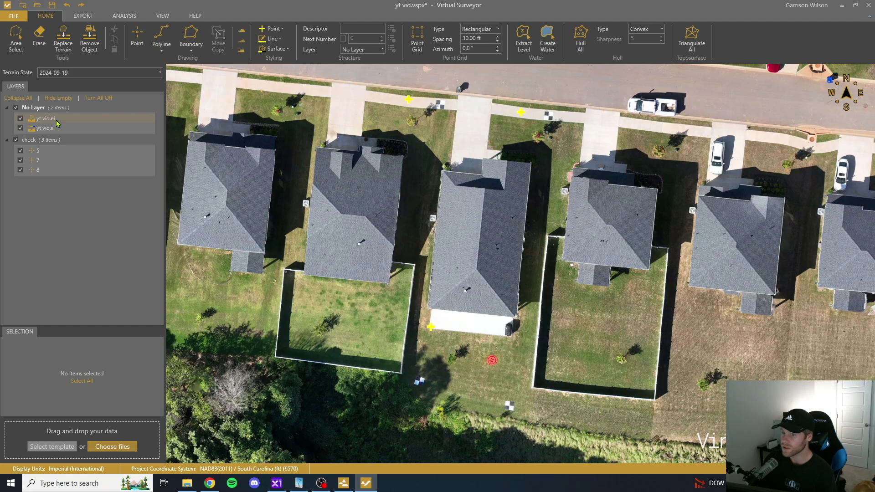
{"action": "left_click", "coordinate": [50, 120]}
{"action": "left_click", "coordinate": [83, 15]}
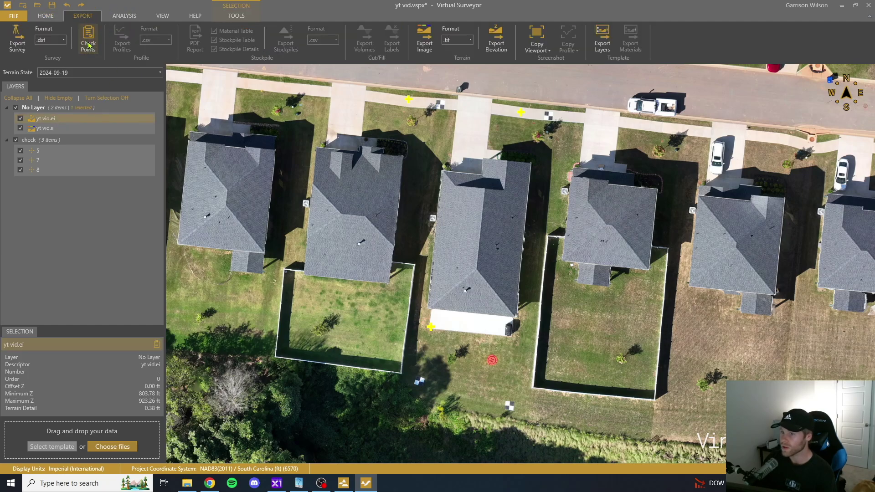
{"action": "left_click", "coordinate": [88, 43]}
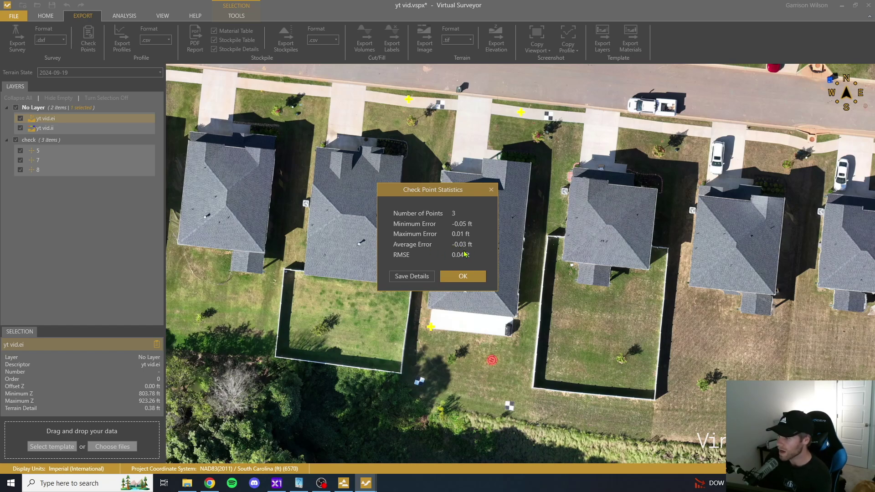
{"action": "left_click", "coordinate": [462, 277]}
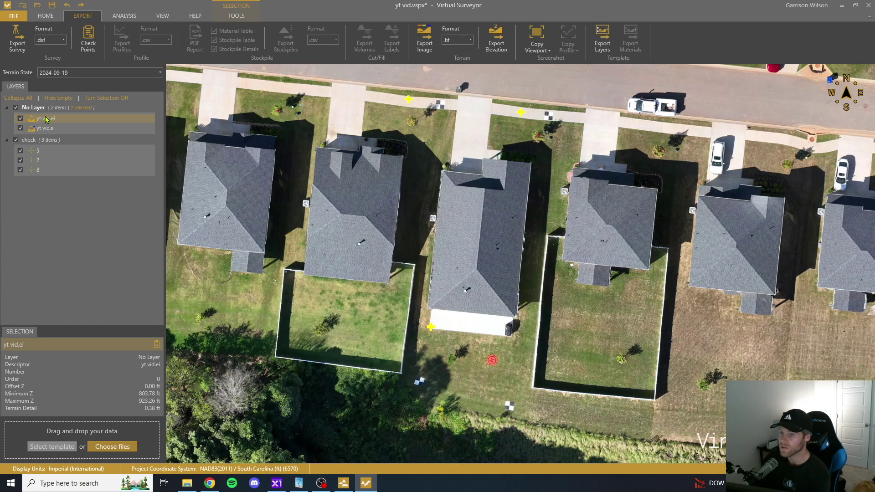
Step: Apply a 0.03 ft Z offset to yt vid.ei and recompute the check point statistics
{"action": "left_click", "coordinate": [238, 19]}
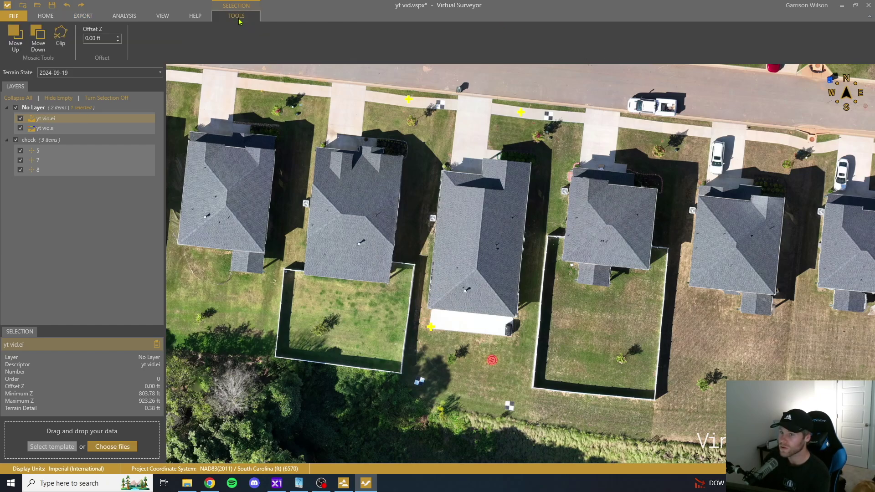
{"action": "left_click", "coordinate": [93, 39]}
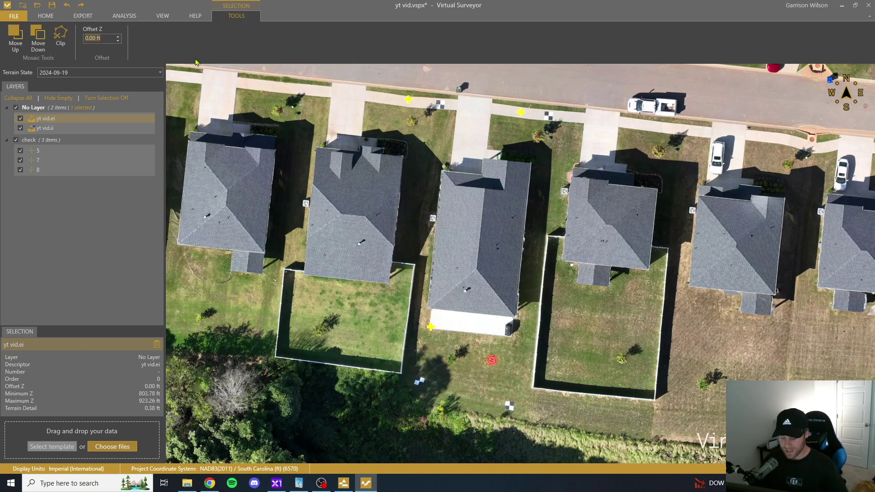
{"action": "type", "text": "0.03"}
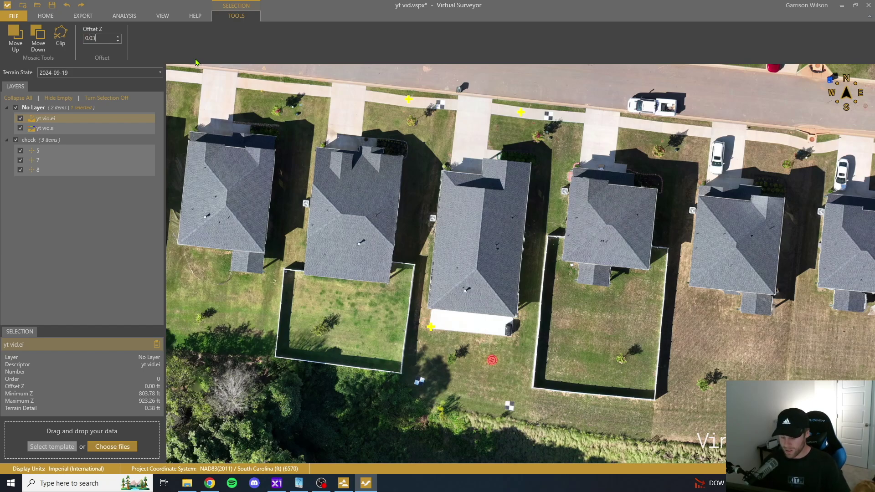
{"action": "key", "text": "Return"}
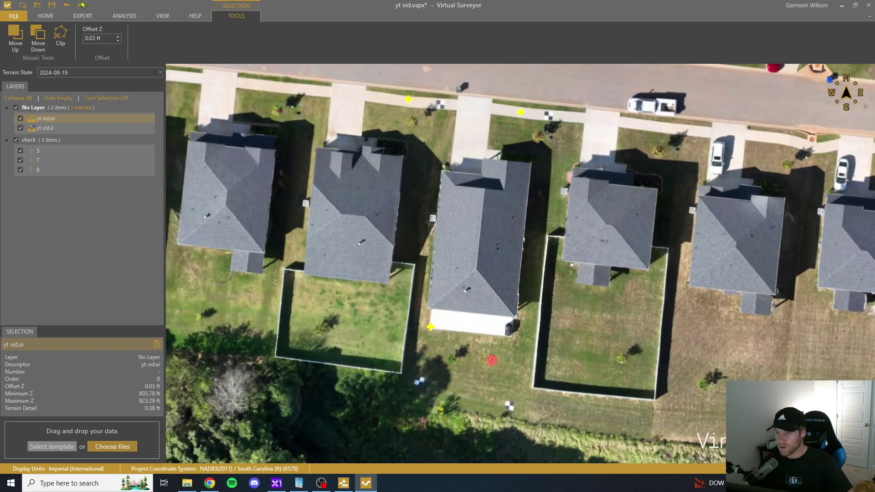
{"action": "left_click", "coordinate": [83, 16]}
{"action": "left_click", "coordinate": [88, 40]}
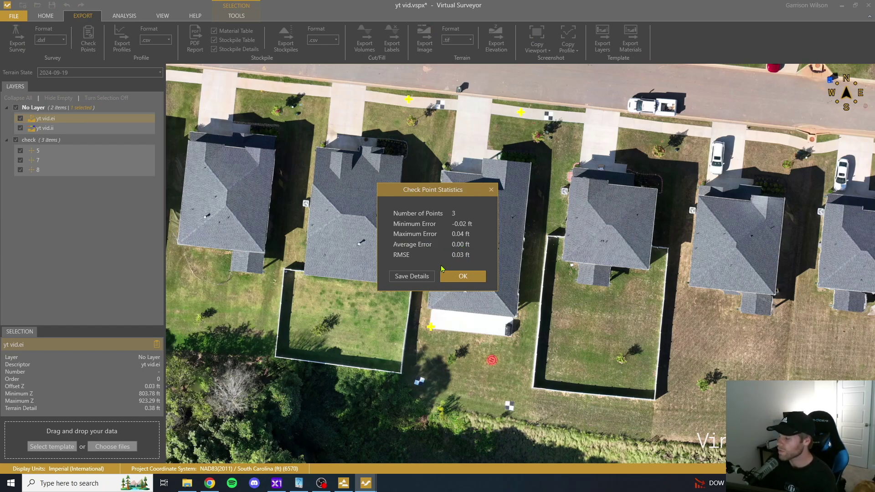
Step: Close the updated statistics, toggle the yt vid.ii layer off and on, and zoom around
{"action": "left_click", "coordinate": [470, 278]}
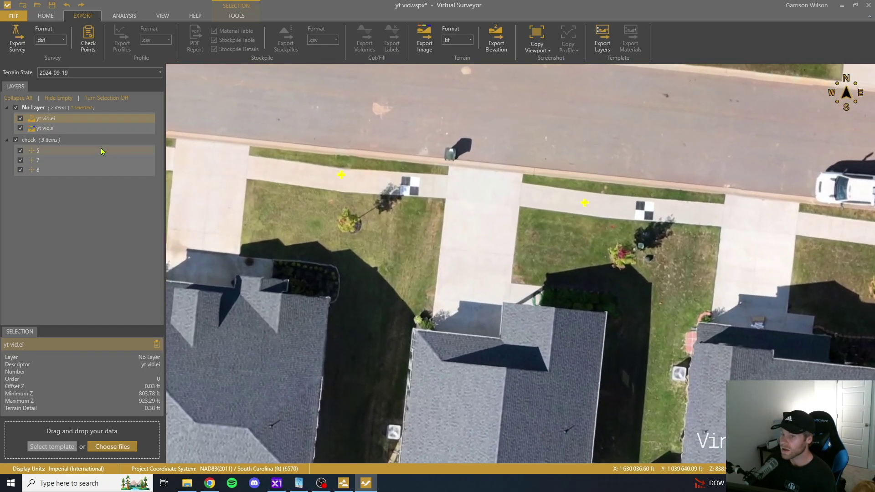
{"action": "left_click", "coordinate": [20, 128]}
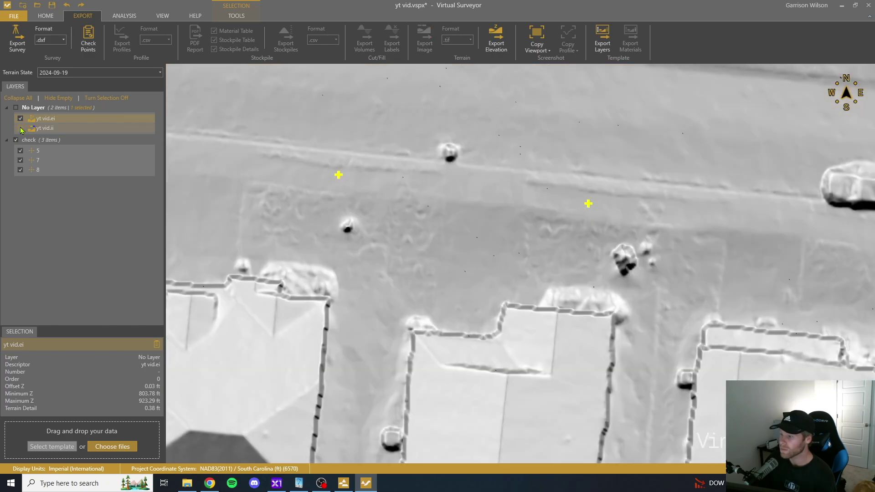
{"action": "left_click", "coordinate": [20, 128]}
{"action": "scroll", "coordinate": [651, 370], "scroll_direction": "down", "scroll_amount": 5}
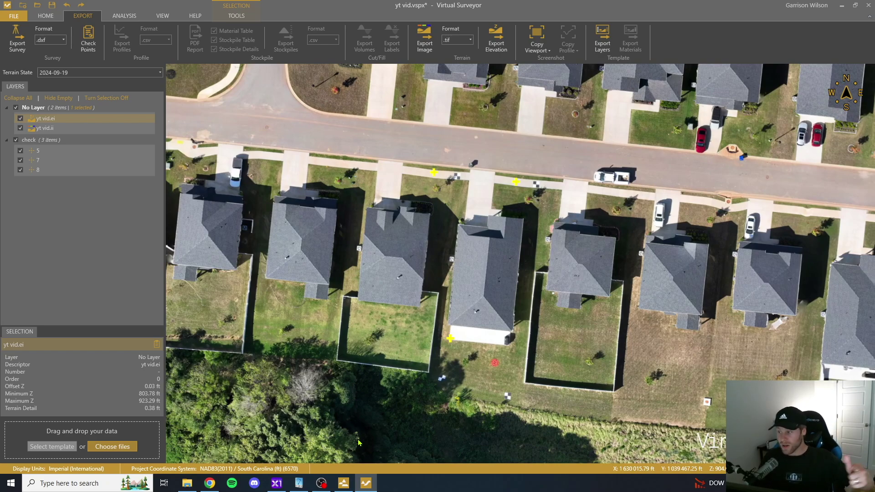
{"action": "scroll", "coordinate": [432, 343], "scroll_direction": "up", "scroll_amount": 2}
{"action": "scroll", "coordinate": [432, 343], "scroll_direction": "down", "scroll_amount": 2}
{"action": "scroll", "coordinate": [432, 343], "scroll_direction": "up", "scroll_amount": 1}
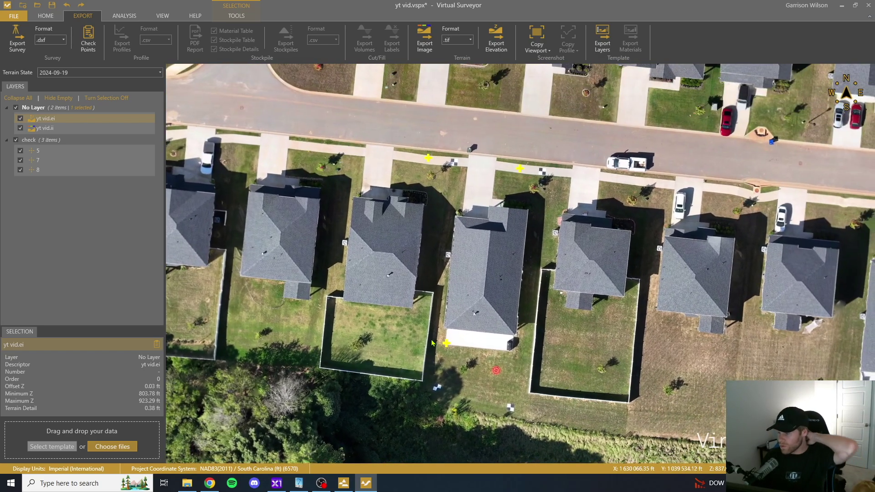